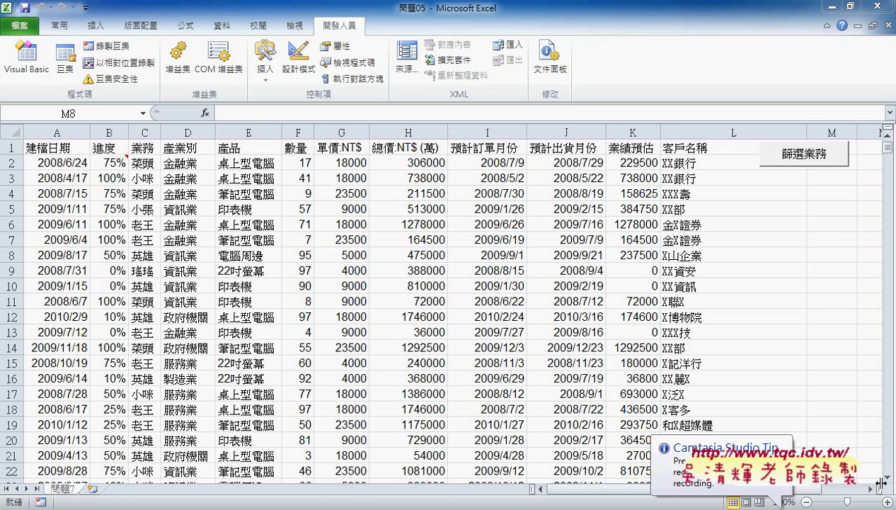
# Step: Select the 業務, 產業別, 產品, 數量 and 建檔日期 column headers in turn
pyautogui.click(422, 26)
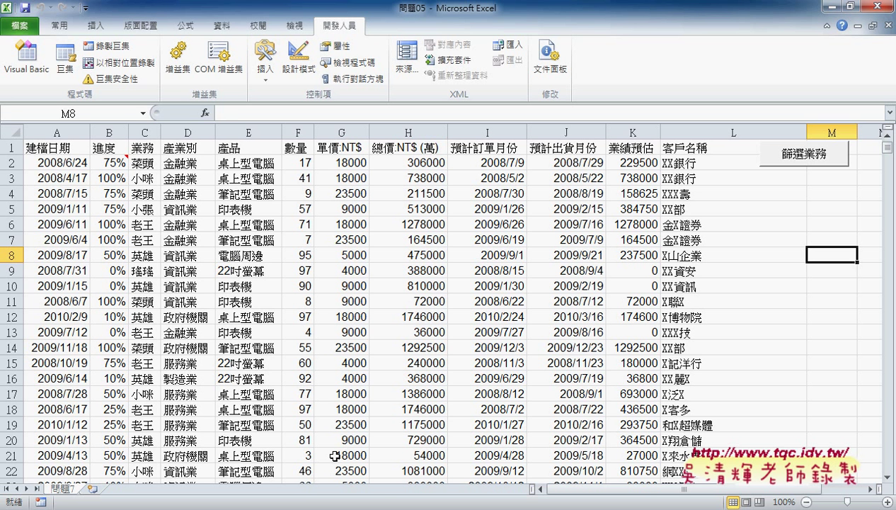
pyautogui.click(149, 149)
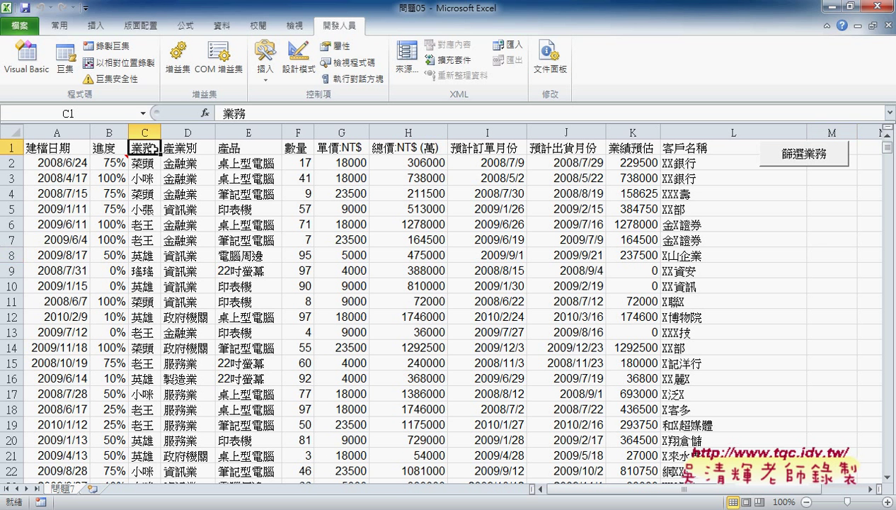
pyautogui.click(189, 147)
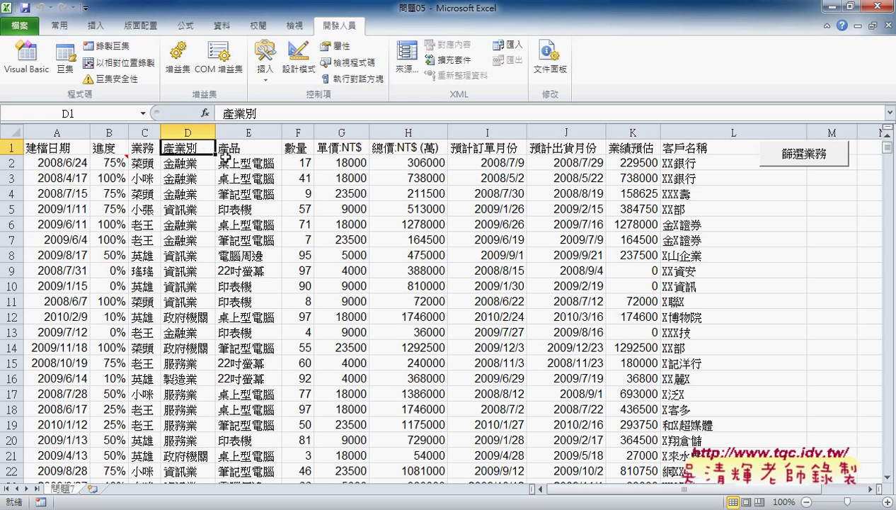
pyautogui.click(263, 150)
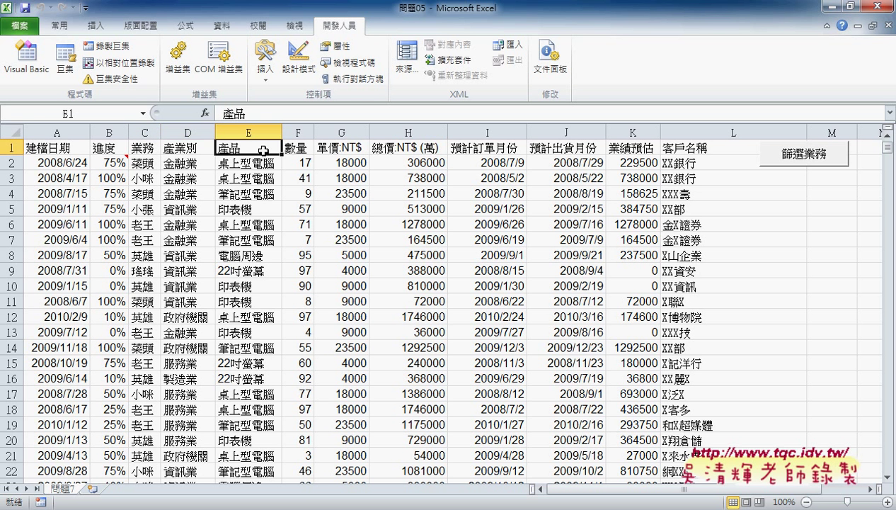
pyautogui.click(291, 148)
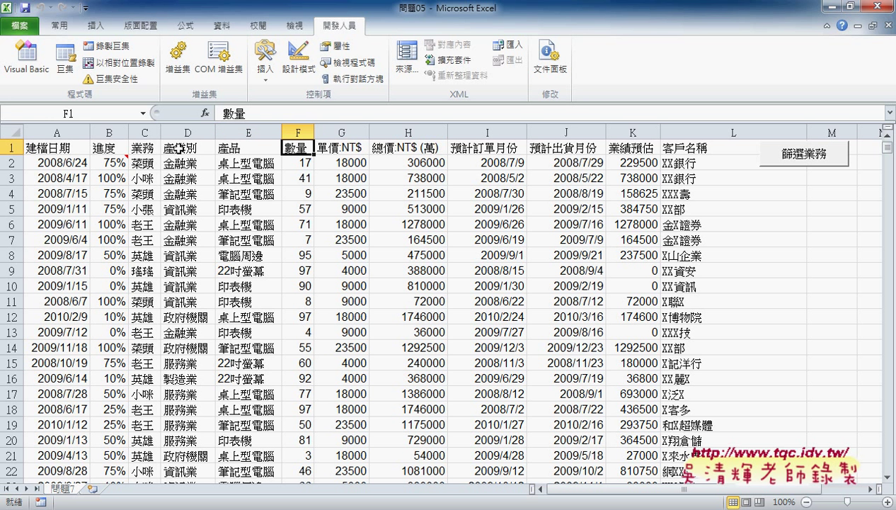
pyautogui.click(76, 148)
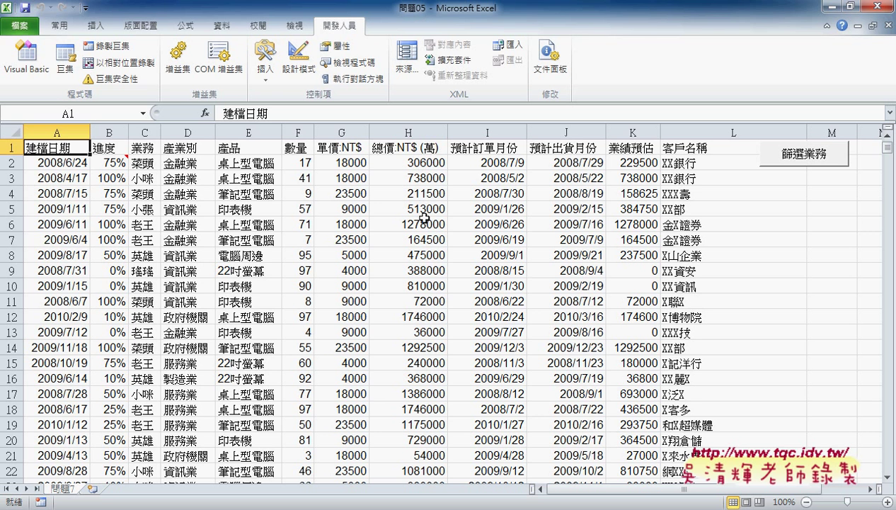
# Step: Switch between the 業務 header in C1 and the first salesperson entry in C2
pyautogui.click(151, 151)
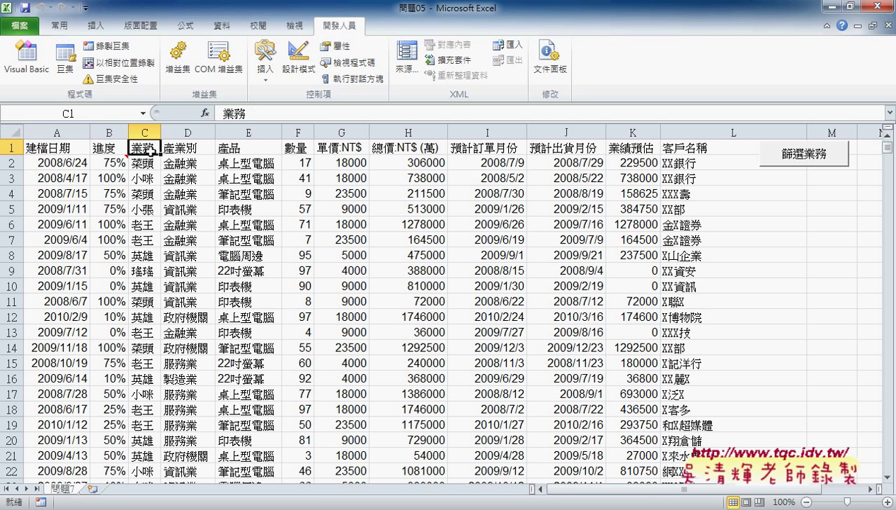
pyautogui.click(150, 163)
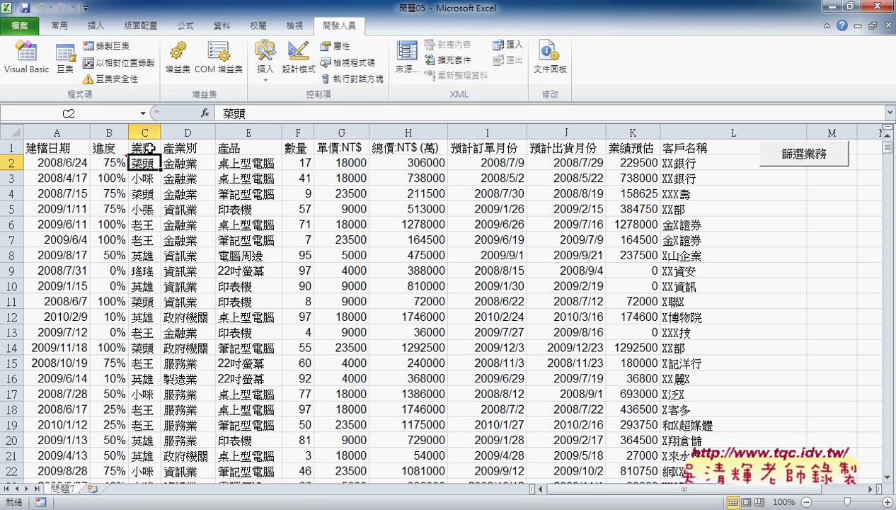
pyautogui.click(148, 149)
pyautogui.click(146, 163)
# Step: With 產業別 header D1 selected, show the 資料 tools and try the 篩選 button
pyautogui.click(180, 148)
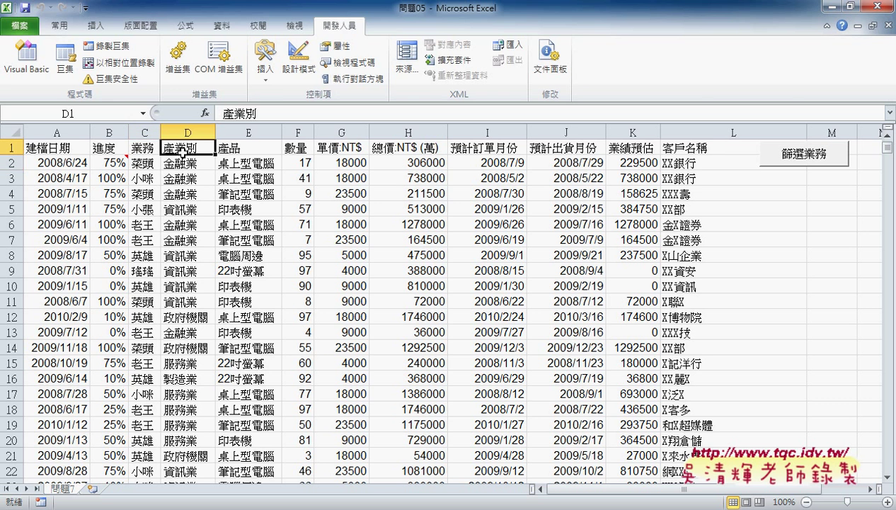
pyautogui.click(223, 26)
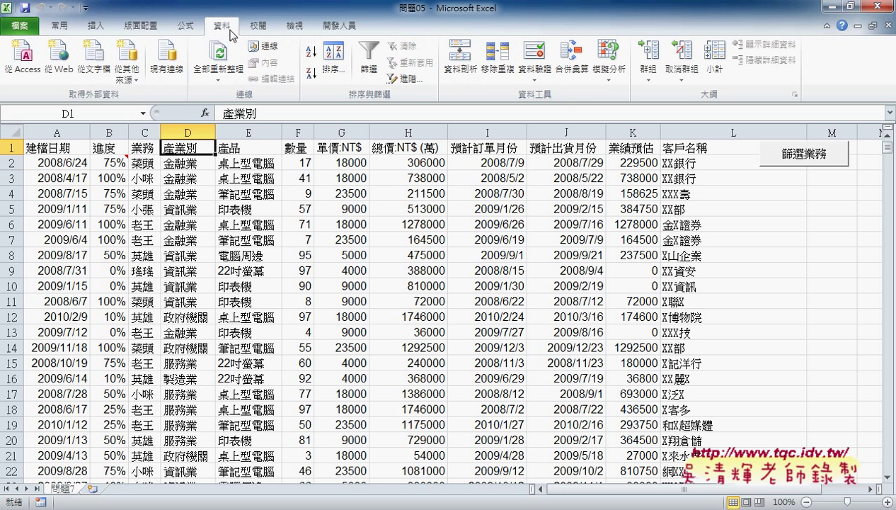
pyautogui.click(373, 74)
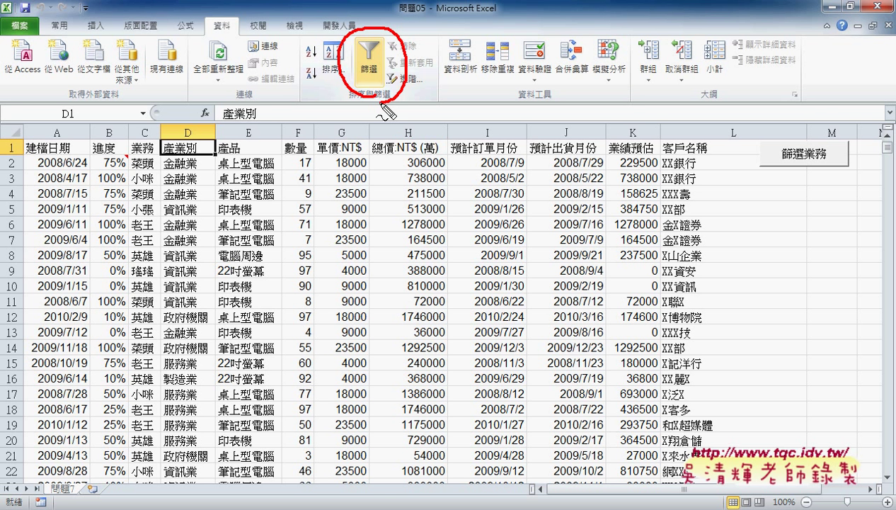
pyautogui.press('Escape')
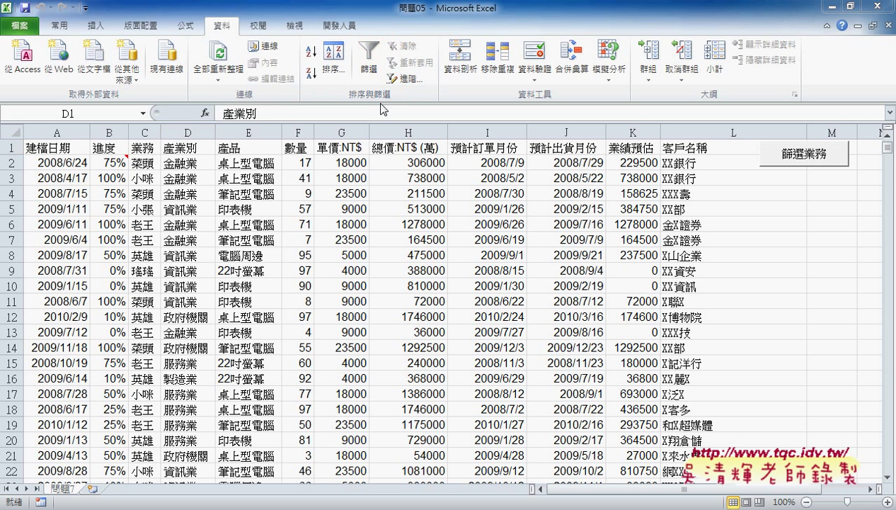
pyautogui.click(74, 148)
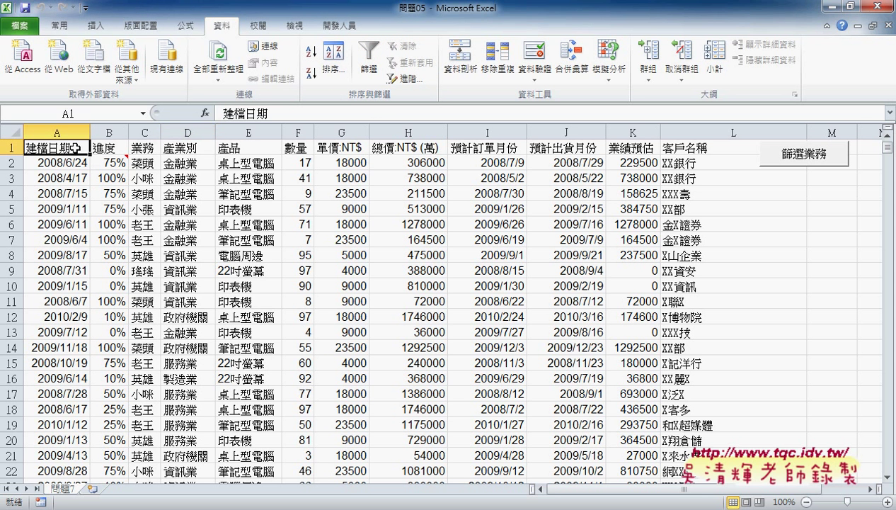
pyautogui.click(182, 148)
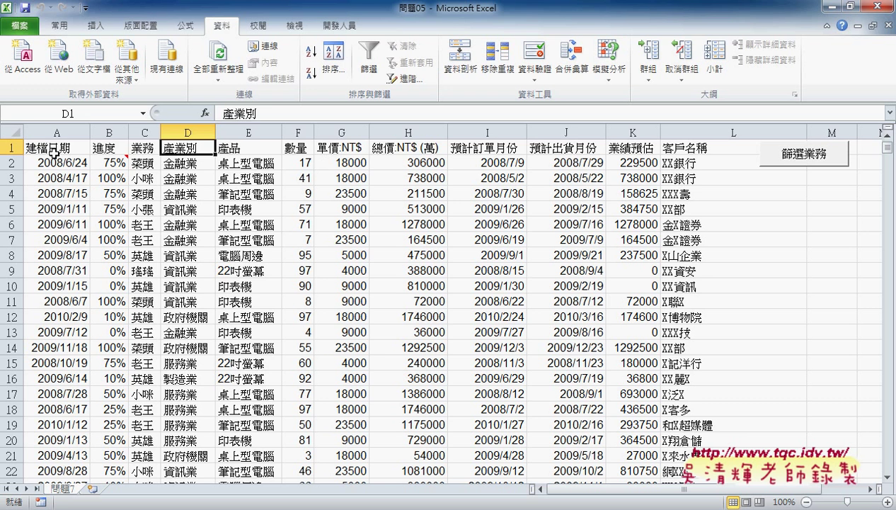
pyautogui.moveTo(54, 152)
pyautogui.mouseDown()
pyautogui.moveTo(345, 148)
pyautogui.moveTo(279, 150)
pyautogui.mouseUp()
pyautogui.click(243, 147)
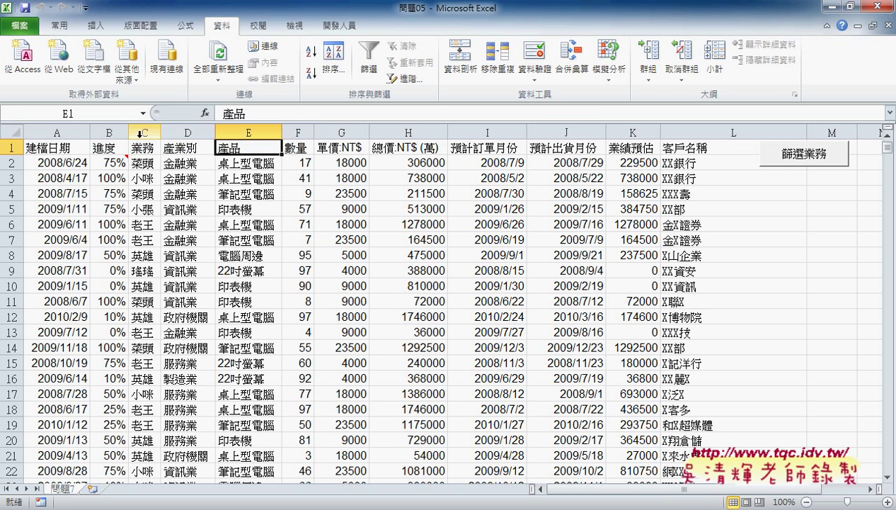
pyautogui.click(140, 148)
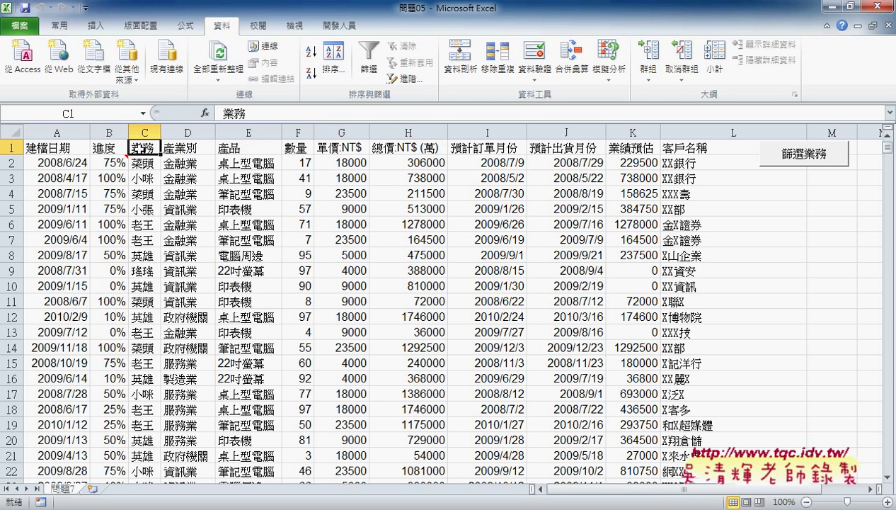
# Step: Turn on AutoFilter and inspect the 業務, 數量 and 建檔日期 filter dropdowns
pyautogui.click(368, 63)
pyautogui.click(154, 148)
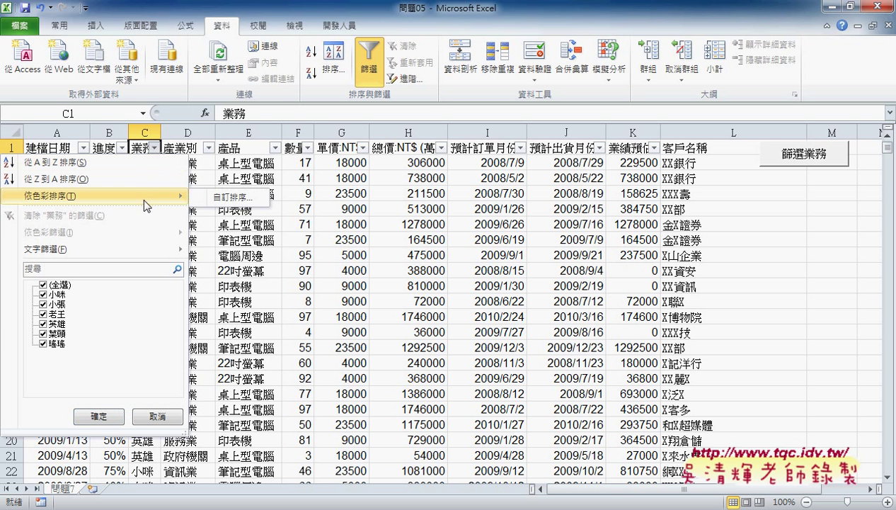
pyautogui.moveTo(99, 249)
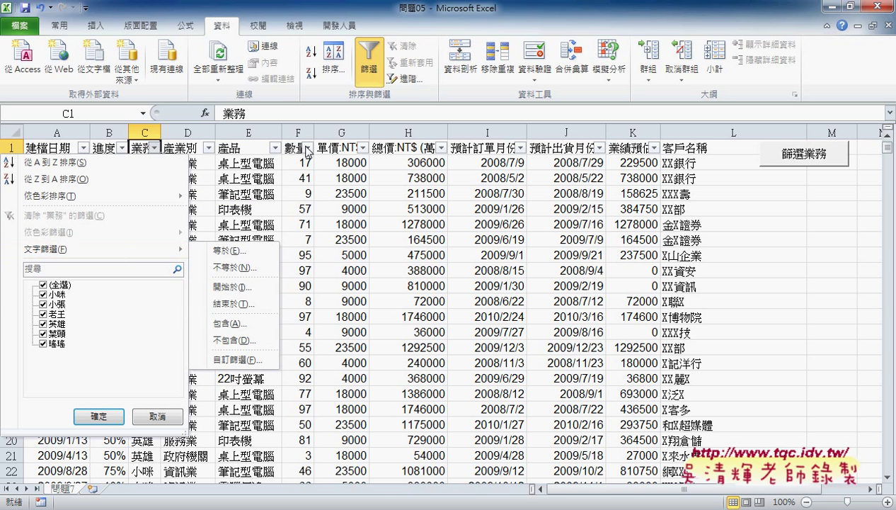
pyautogui.click(308, 153)
pyautogui.click(308, 153)
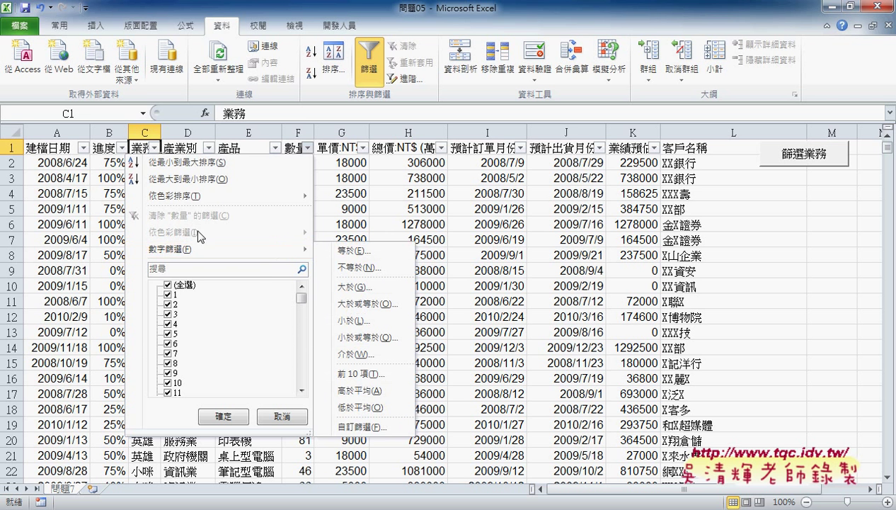
pyautogui.click(83, 147)
pyautogui.click(83, 147)
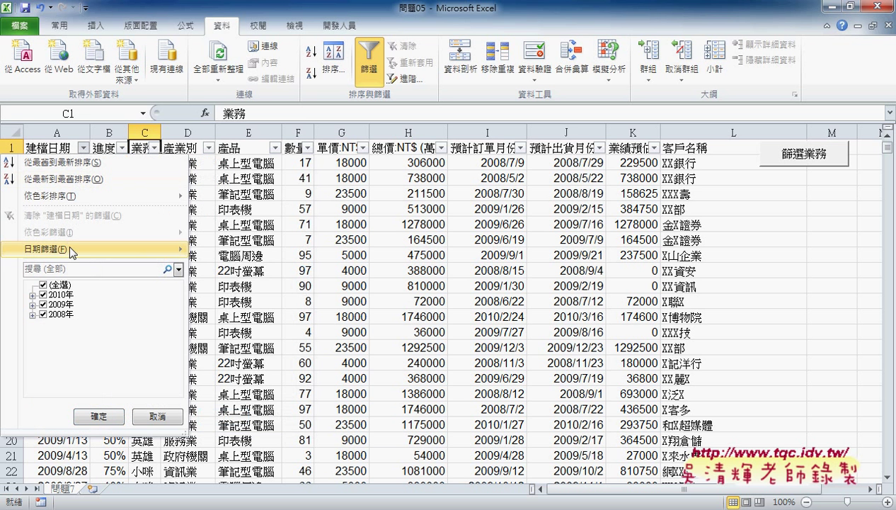
pyautogui.moveTo(85, 250)
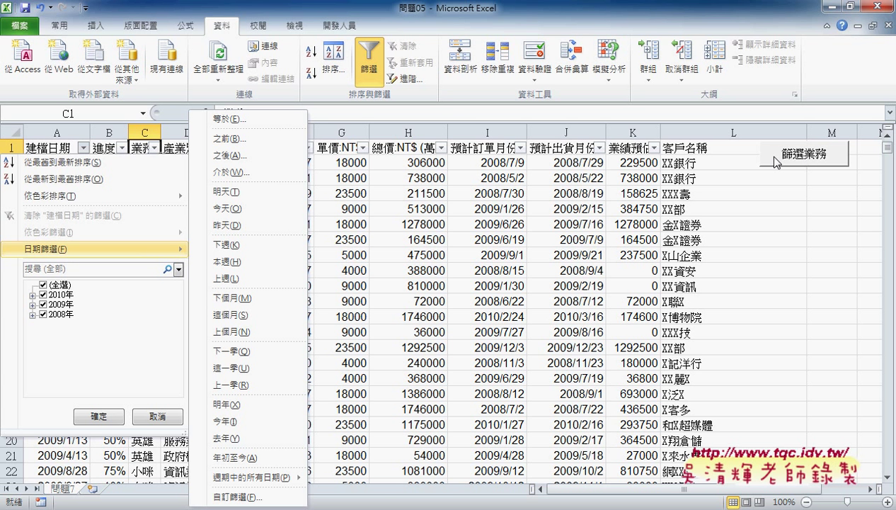
# Step: Switch 篩選 off so the header row loses its filter dropdowns
pyautogui.click(372, 75)
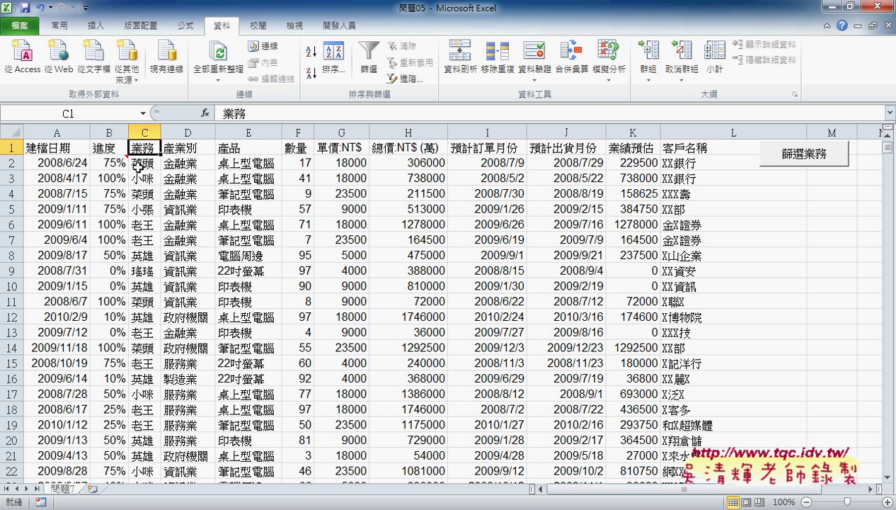
# Step: Run the 篩選業務 button's macro and begin entering a salesperson's name in its prompt
pyautogui.click(790, 156)
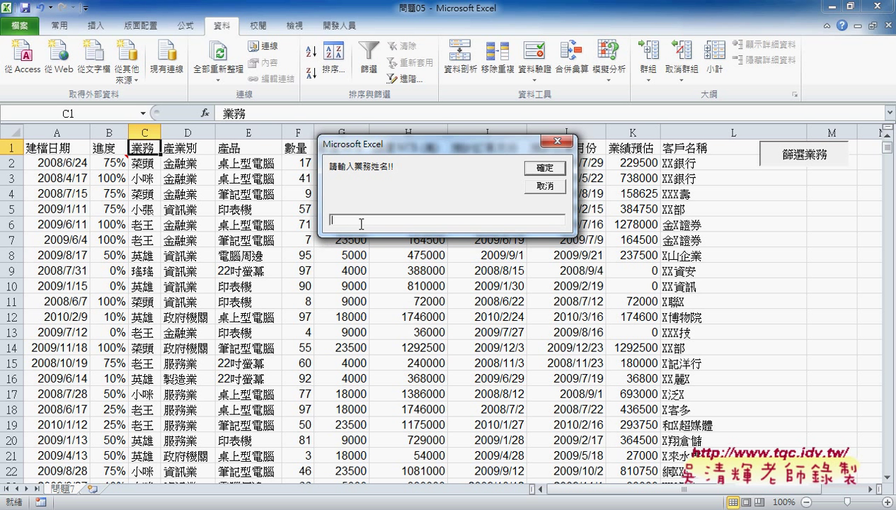
pyautogui.write('ㄌㄠˇ')
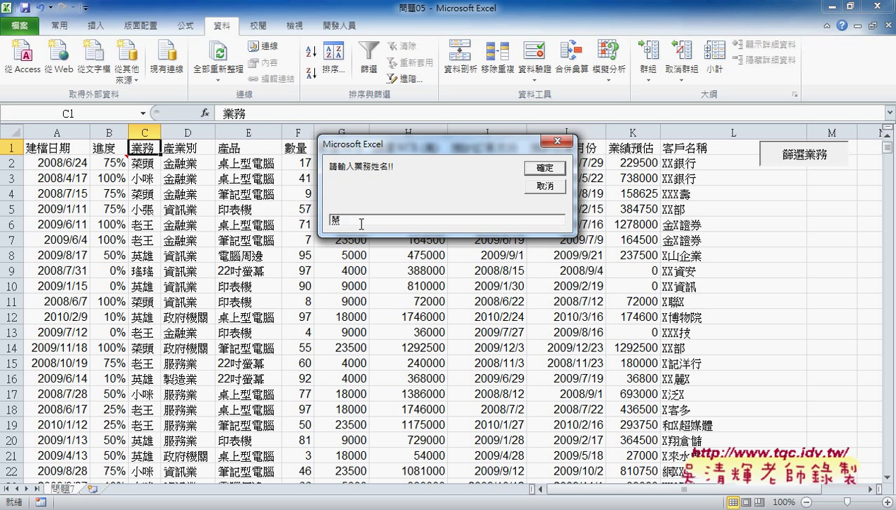